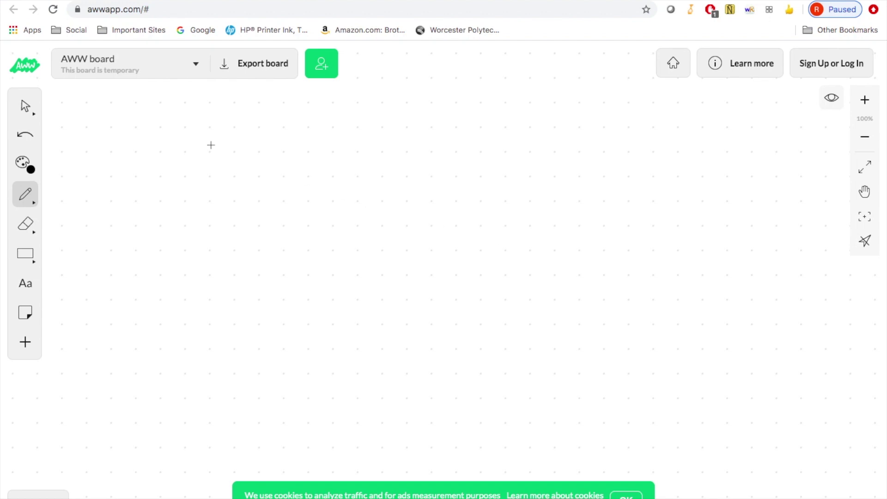
# Step: Handwrite 'lim' near the top left with 'x→a' beneath it
pyautogui.click(142, 127)
pyautogui.moveTo(142, 127); pyautogui.dragTo(142, 161)
pyautogui.moveTo(151, 142); pyautogui.dragTo(151, 164)
pyautogui.click(153, 132)
pyautogui.click(158, 157)
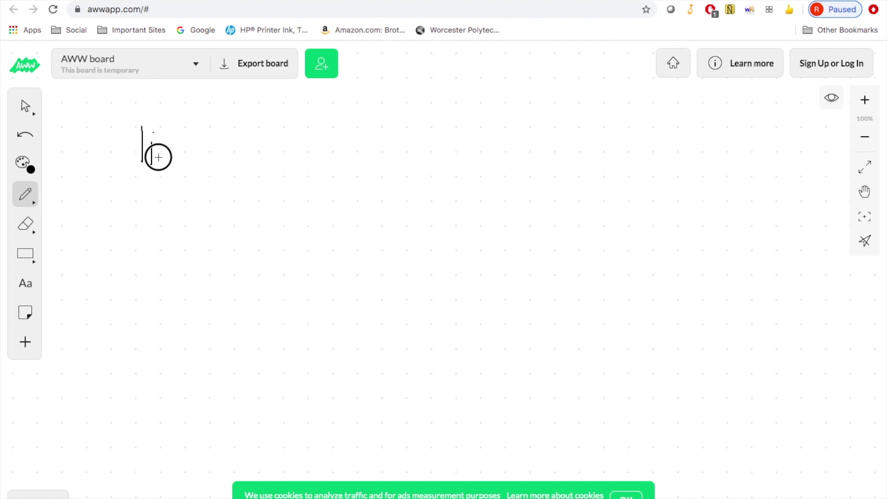
pyautogui.moveTo(158, 157)
pyautogui.mouseDown()
pyautogui.moveTo(192, 148)
pyautogui.moveTo(193, 163)
pyautogui.mouseUp()
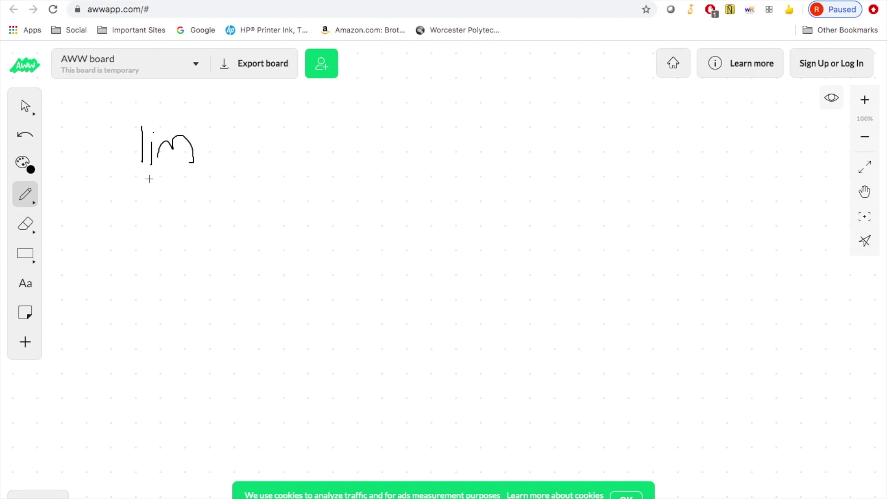
pyautogui.moveTo(133, 175)
pyautogui.mouseDown()
pyautogui.moveTo(143, 198)
pyautogui.moveTo(132, 190)
pyautogui.moveTo(129, 199)
pyautogui.moveTo(178, 188)
pyautogui.moveTo(167, 200)
pyautogui.moveTo(190, 185)
pyautogui.moveTo(193, 203)
pyautogui.moveTo(196, 183)
pyautogui.moveTo(201, 202)
pyautogui.mouseUp()
pyautogui.click(146, 177)
pyautogui.click(158, 187)
pyautogui.click(166, 176)
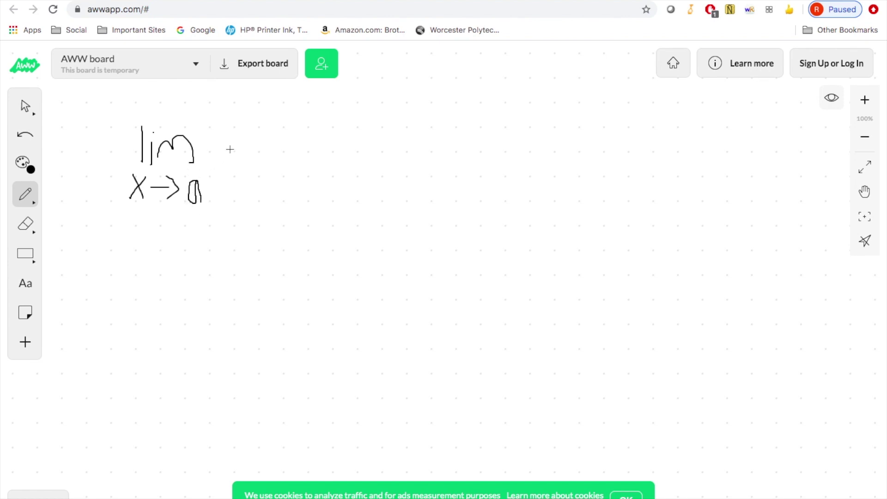
# Step: Write 'f(x)' after the limit to complete lim x→a f(x)
pyautogui.moveTo(230, 147)
pyautogui.mouseDown()
pyautogui.moveTo(222, 179)
pyautogui.moveTo(215, 171)
pyautogui.moveTo(244, 169)
pyautogui.moveTo(250, 195)
pyautogui.mouseUp()
pyautogui.moveTo(256, 164); pyautogui.dragTo(268, 188)
pyautogui.moveTo(276, 157); pyautogui.dragTo(262, 187)
pyautogui.moveTo(284, 156); pyautogui.dragTo(274, 194)
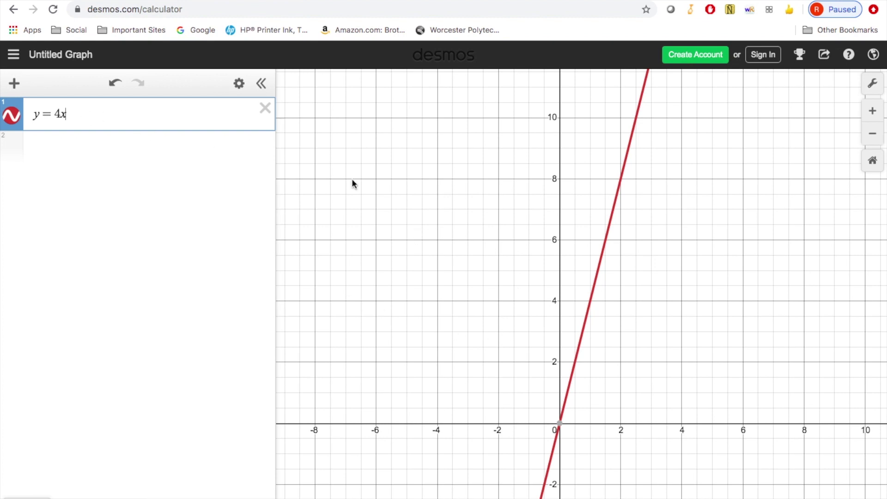
# Step: Pan the Desmos graph and trace along y = 4x to the point (2, 8)
pyautogui.moveTo(409, 199); pyautogui.dragTo(400, 244)
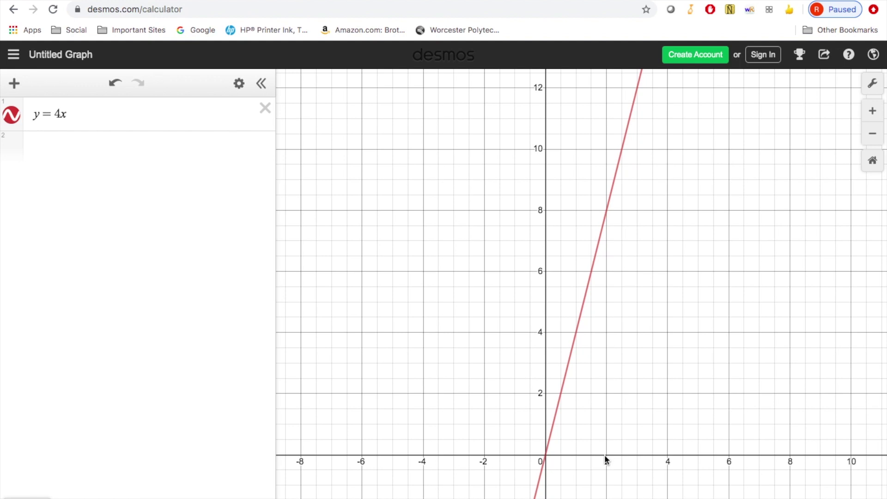
pyautogui.moveTo(625, 281); pyautogui.dragTo(571, 329)
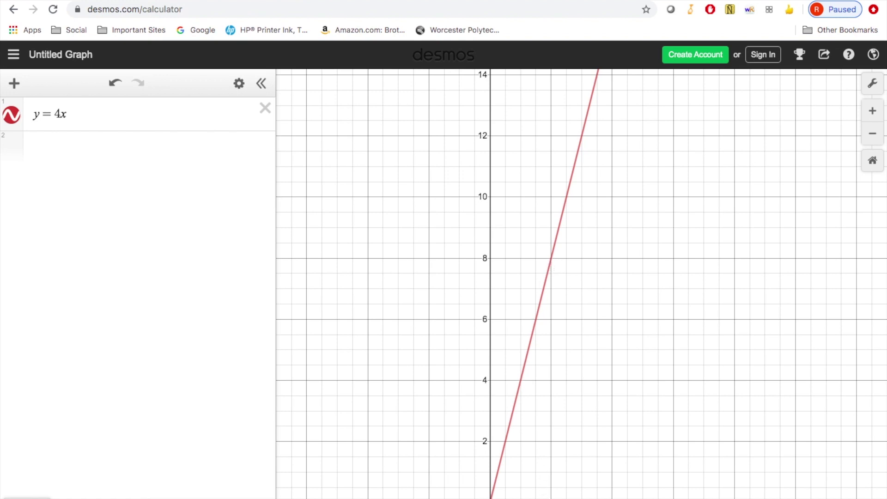
pyautogui.click(550, 256)
pyautogui.moveTo(551, 260); pyautogui.dragTo(553, 261)
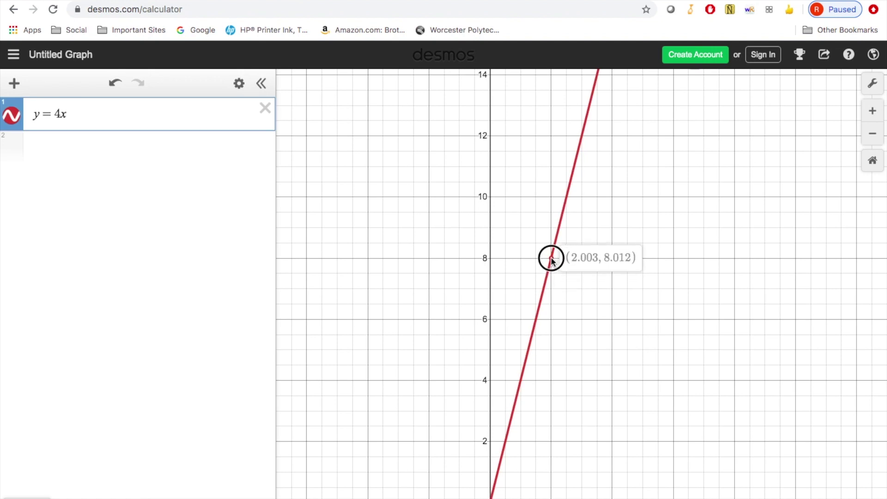
pyautogui.moveTo(553, 261); pyautogui.dragTo(551, 257)
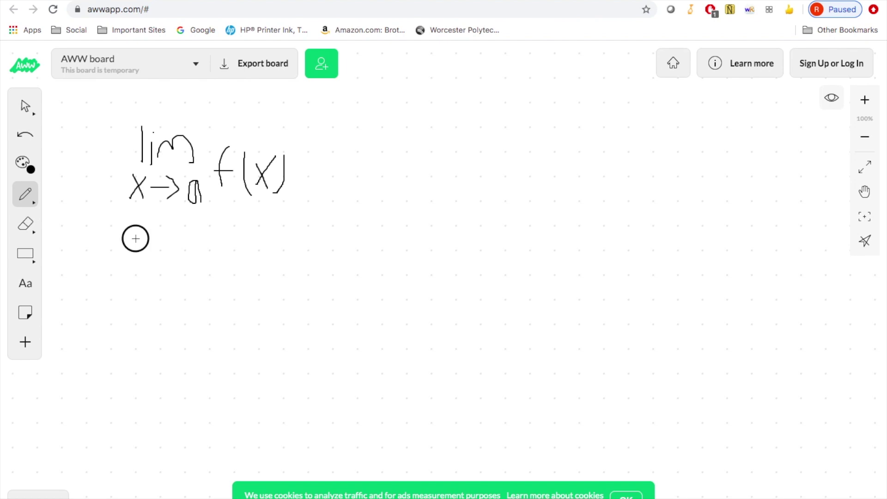
# Step: Handwrite the left-hand limit lim x→a⁻ f(x) followed by an equals sign below the first limit
pyautogui.moveTo(135, 238)
pyautogui.mouseDown()
pyautogui.moveTo(135, 276)
pyautogui.moveTo(144, 279)
pyautogui.mouseUp()
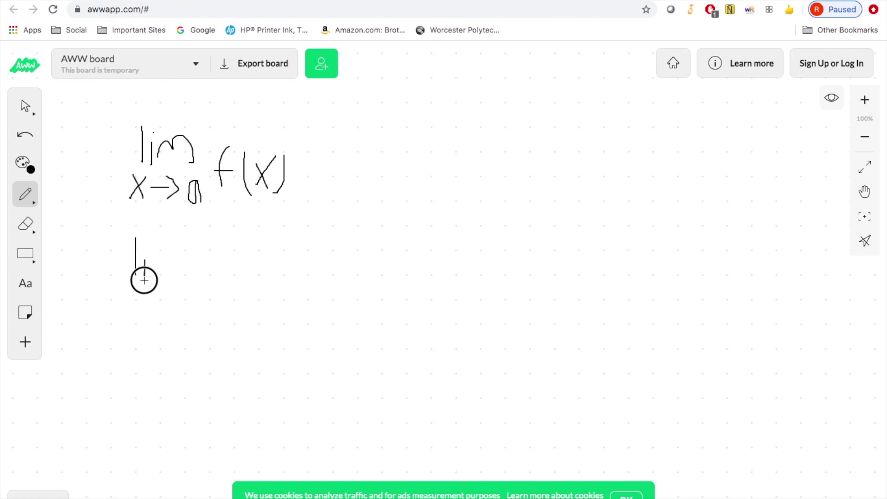
pyautogui.click(147, 249)
pyautogui.moveTo(153, 273)
pyautogui.mouseDown()
pyautogui.moveTo(183, 245)
pyautogui.moveTo(193, 279)
pyautogui.mouseUp()
pyautogui.moveTo(135, 291)
pyautogui.mouseDown()
pyautogui.moveTo(136, 318)
pyautogui.moveTo(124, 319)
pyautogui.moveTo(168, 307)
pyautogui.moveTo(169, 319)
pyautogui.mouseUp()
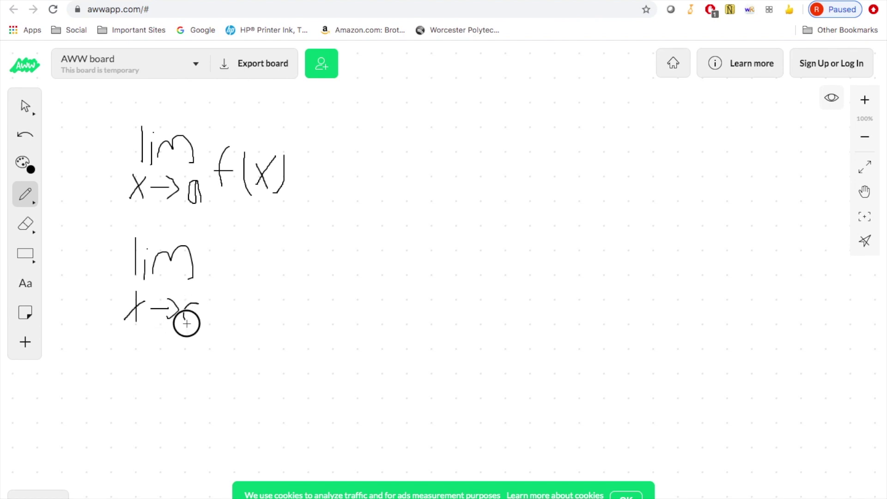
pyautogui.moveTo(187, 324); pyautogui.dragTo(201, 326)
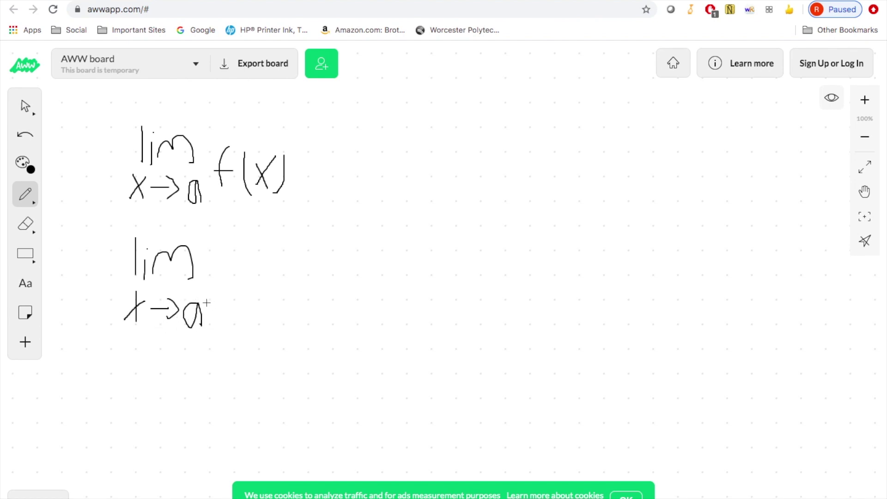
pyautogui.moveTo(208, 299); pyautogui.dragTo(220, 300)
pyautogui.moveTo(257, 267)
pyautogui.mouseDown()
pyautogui.moveTo(245, 308)
pyautogui.moveTo(255, 290)
pyautogui.moveTo(274, 314)
pyautogui.mouseUp()
pyautogui.moveTo(274, 279); pyautogui.dragTo(295, 313)
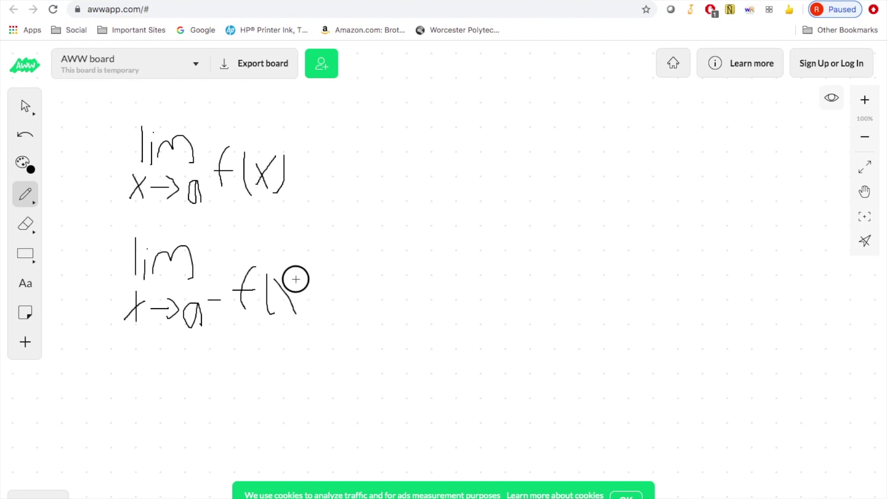
pyautogui.moveTo(294, 282); pyautogui.dragTo(279, 311)
pyautogui.moveTo(308, 276); pyautogui.dragTo(302, 316)
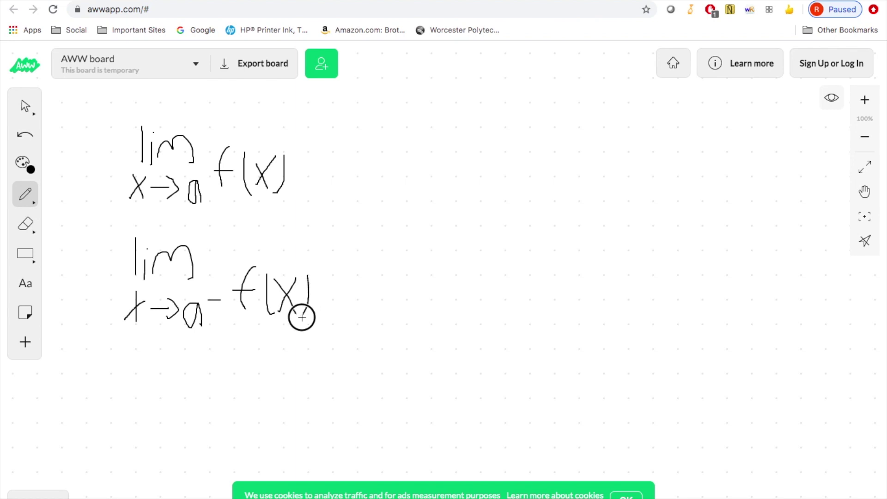
pyautogui.moveTo(330, 288)
pyautogui.mouseDown()
pyautogui.moveTo(356, 287)
pyautogui.moveTo(362, 299)
pyautogui.mouseUp()
# Step: Write lim x→a⁺ f(x) on the right side and begin a box around the equation
pyautogui.moveTo(388, 244)
pyautogui.mouseDown()
pyautogui.moveTo(389, 279)
pyautogui.moveTo(400, 284)
pyautogui.moveTo(423, 260)
pyautogui.moveTo(450, 283)
pyautogui.mouseUp()
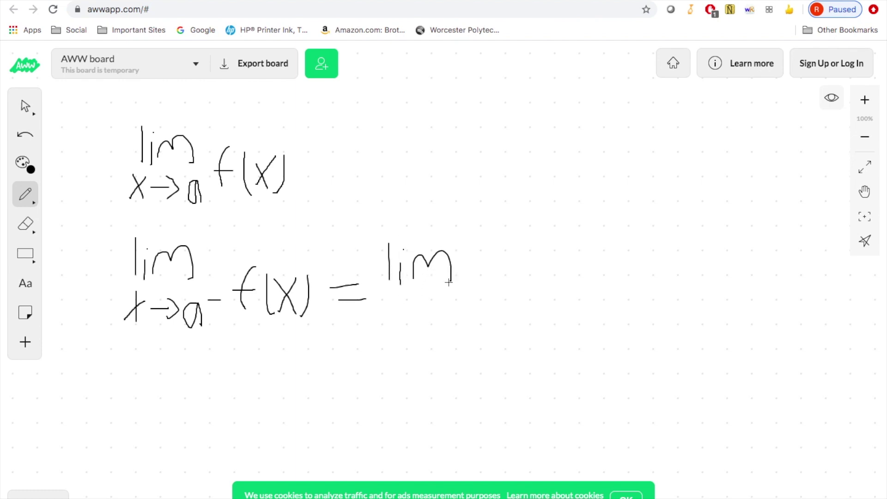
pyautogui.moveTo(386, 295)
pyautogui.mouseDown()
pyautogui.moveTo(398, 334)
pyautogui.moveTo(379, 329)
pyautogui.moveTo(424, 316)
pyautogui.moveTo(425, 327)
pyautogui.moveTo(455, 306)
pyautogui.moveTo(451, 341)
pyautogui.moveTo(457, 309)
pyautogui.moveTo(463, 329)
pyautogui.mouseUp()
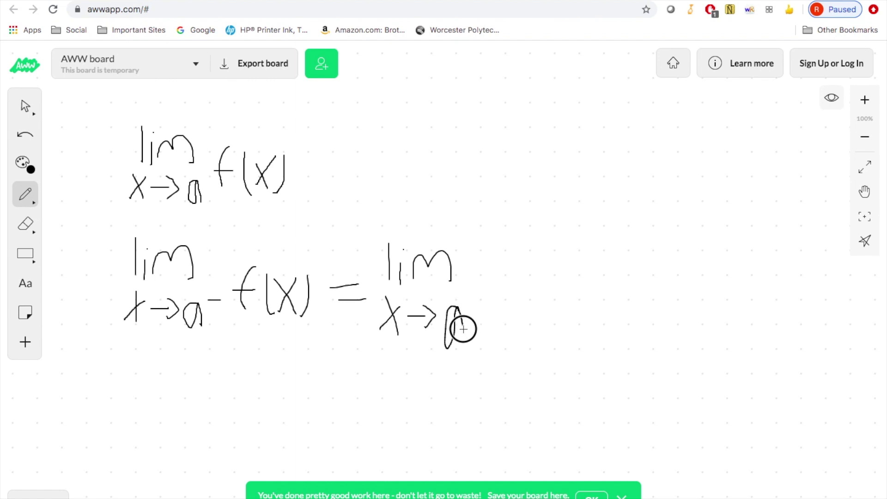
pyautogui.moveTo(469, 297); pyautogui.dragTo(469, 308)
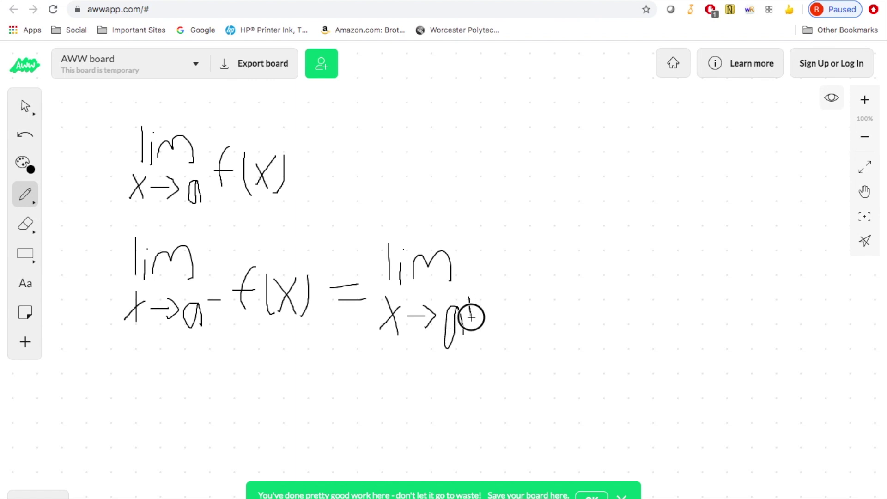
pyautogui.moveTo(464, 306); pyautogui.dragTo(477, 304)
pyautogui.moveTo(506, 267)
pyautogui.mouseDown()
pyautogui.moveTo(508, 317)
pyautogui.moveTo(513, 292)
pyautogui.moveTo(531, 322)
pyautogui.mouseUp()
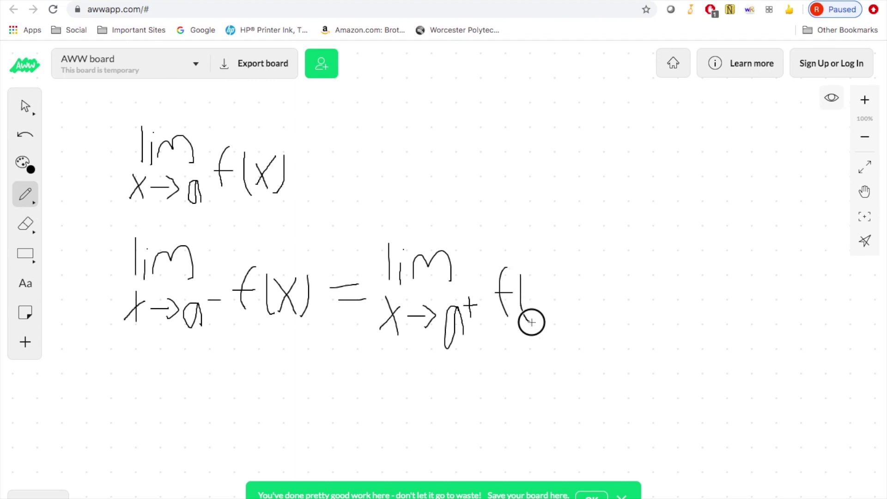
pyautogui.moveTo(539, 279); pyautogui.dragTo(560, 323)
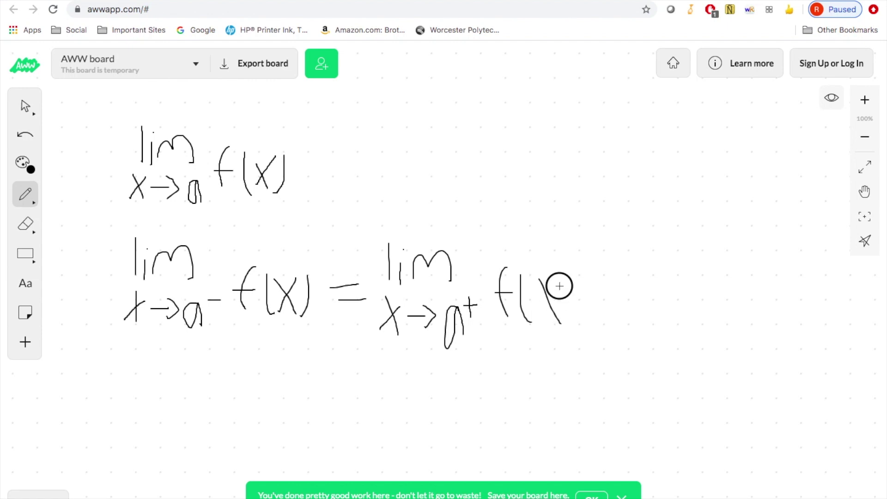
pyautogui.moveTo(559, 285); pyautogui.dragTo(538, 321)
pyautogui.moveTo(570, 279); pyautogui.dragTo(573, 324)
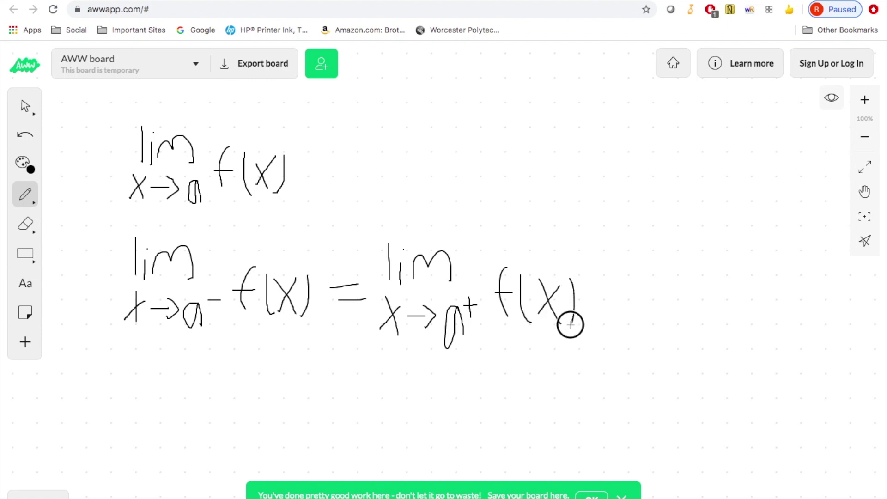
pyautogui.moveTo(92, 232)
pyautogui.mouseDown()
pyautogui.moveTo(399, 360)
pyautogui.moveTo(407, 171)
pyautogui.moveTo(145, 212)
pyautogui.moveTo(95, 236)
pyautogui.mouseUp()
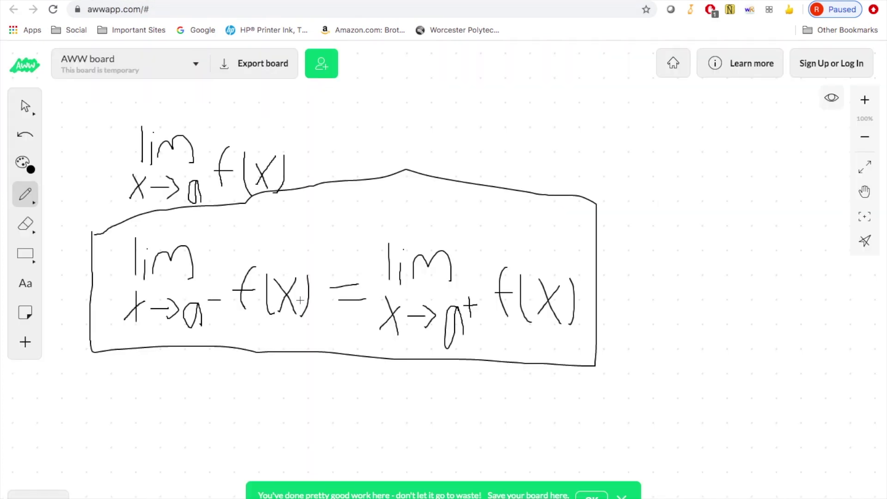
# Step: Draw a check mark above the boxed one-sided limits equation
pyautogui.moveTo(329, 230); pyautogui.dragTo(382, 197)
# Step: Delete the board, reload the page, and dismiss the welcome message for a blank board
pyautogui.click(196, 64)
pyautogui.click(94, 156)
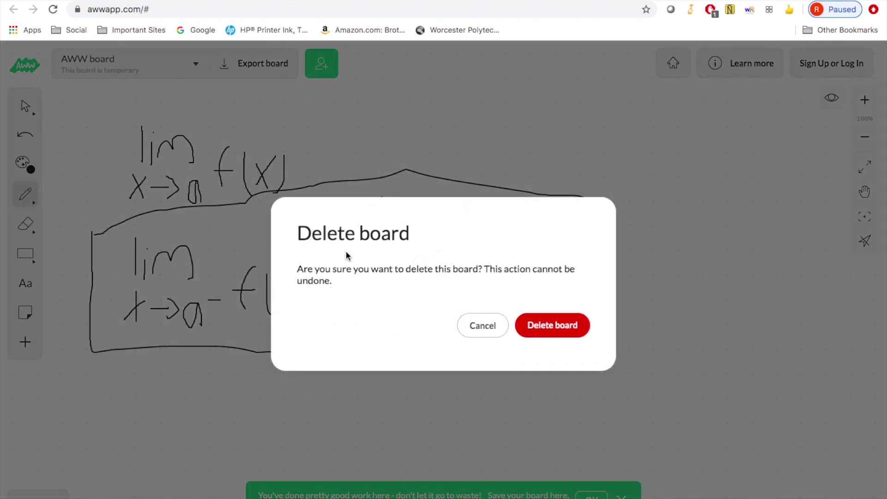
pyautogui.click(537, 333)
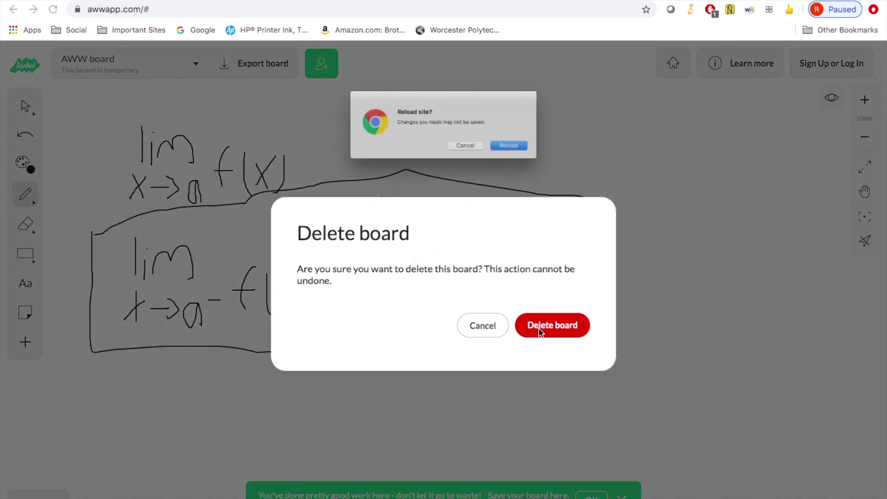
pyautogui.click(513, 154)
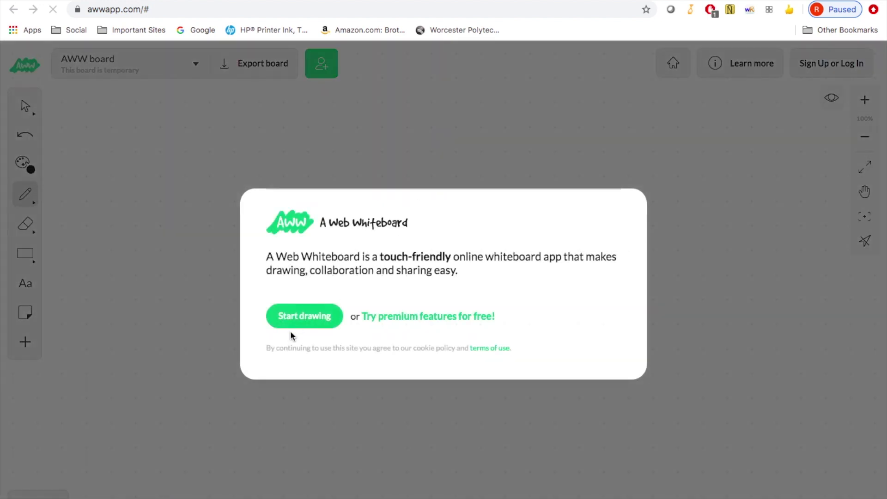
pyautogui.click(297, 316)
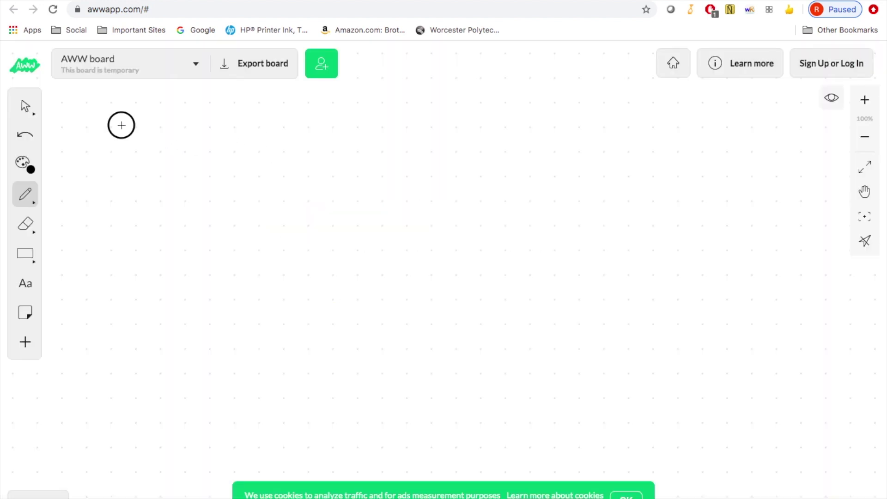
# Step: Handwrite lim x→3⁻ f(x) = 4 at the board's top left
pyautogui.moveTo(122, 126)
pyautogui.mouseDown()
pyautogui.moveTo(122, 174)
pyautogui.moveTo(135, 176)
pyautogui.moveTo(167, 145)
pyautogui.moveTo(182, 170)
pyautogui.mouseUp()
pyautogui.moveTo(115, 191)
pyautogui.mouseDown()
pyautogui.moveTo(122, 236)
pyautogui.moveTo(106, 227)
pyautogui.moveTo(157, 217)
pyautogui.moveTo(177, 235)
pyautogui.mouseUp()
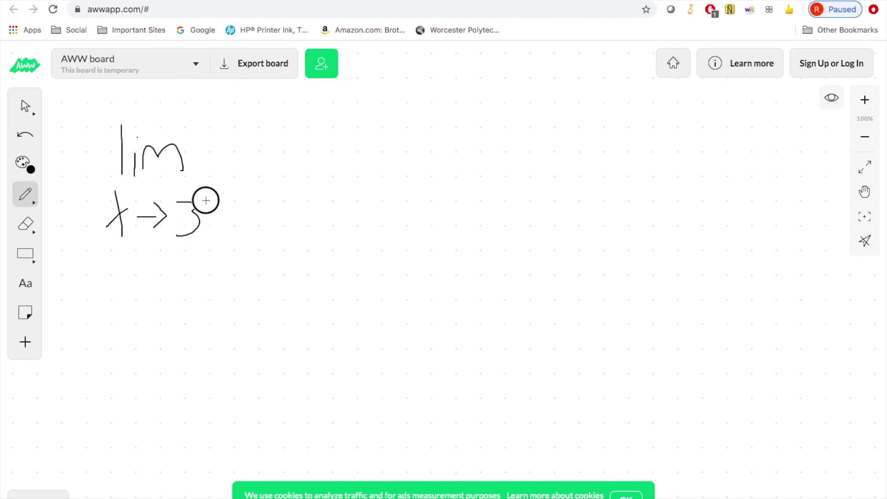
pyautogui.moveTo(205, 200); pyautogui.dragTo(215, 199)
pyautogui.moveTo(259, 157); pyautogui.dragTo(242, 206)
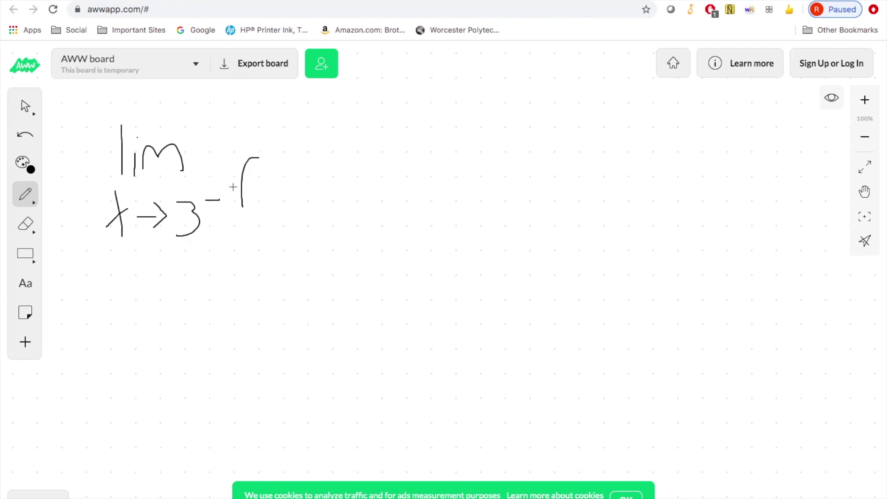
pyautogui.moveTo(269, 164); pyautogui.dragTo(271, 212)
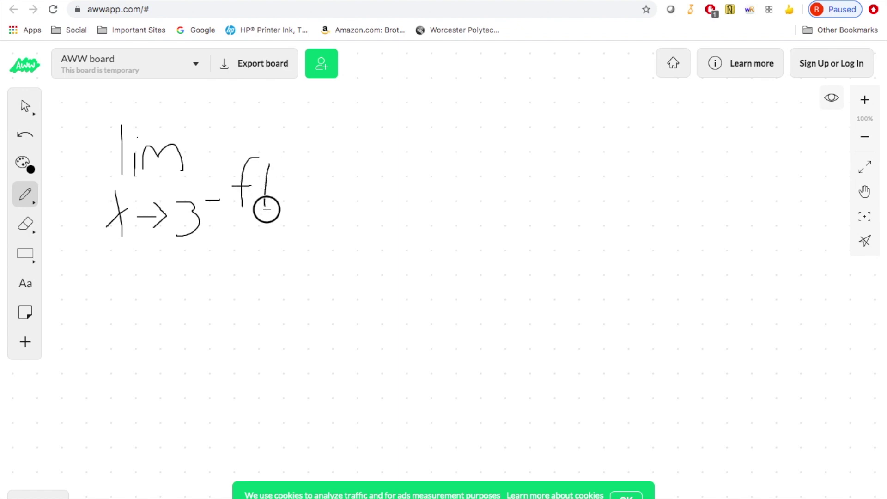
pyautogui.moveTo(282, 172); pyautogui.dragTo(301, 209)
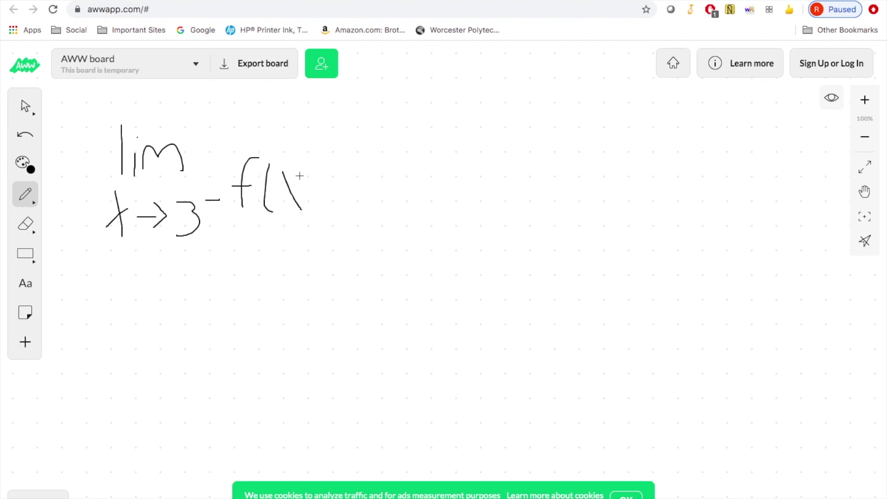
pyautogui.moveTo(299, 175); pyautogui.dragTo(286, 205)
pyautogui.moveTo(312, 168); pyautogui.dragTo(314, 219)
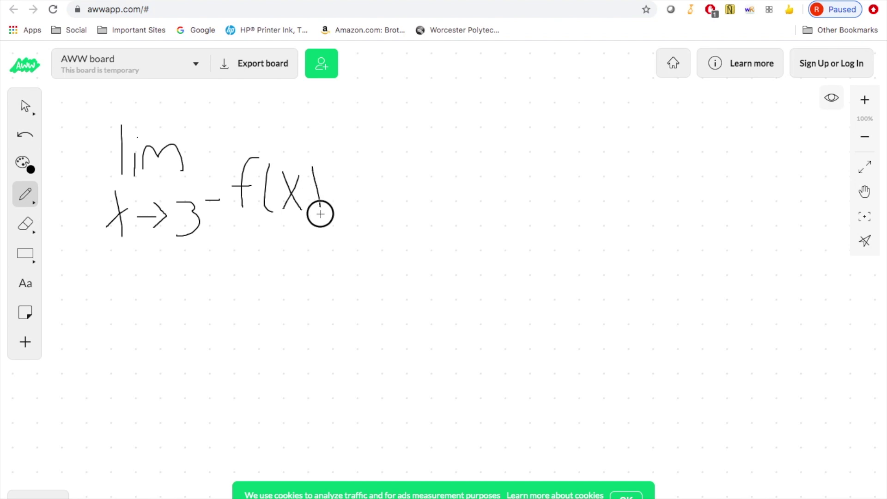
pyautogui.moveTo(342, 184)
pyautogui.mouseDown()
pyautogui.moveTo(372, 184)
pyautogui.moveTo(378, 199)
pyautogui.moveTo(408, 163)
pyautogui.moveTo(417, 187)
pyautogui.mouseUp()
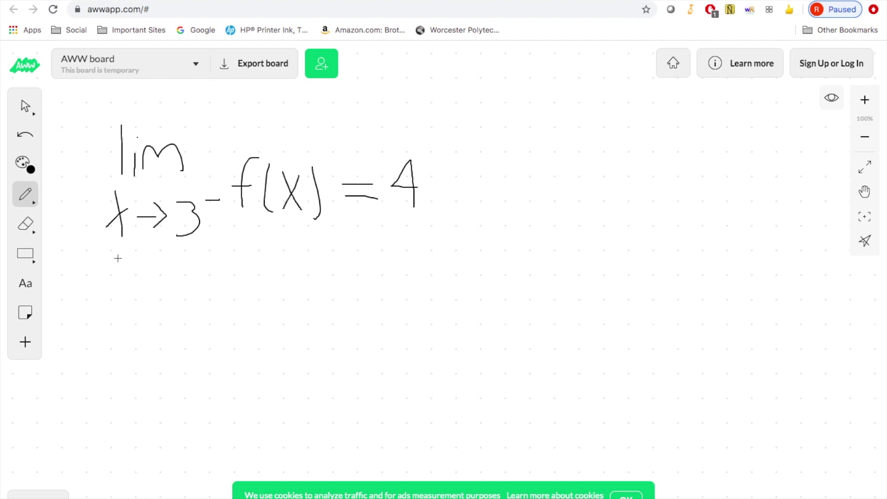
pyautogui.moveTo(117, 258)
pyautogui.mouseDown()
pyautogui.moveTo(114, 299)
pyautogui.moveTo(130, 301)
pyautogui.mouseUp()
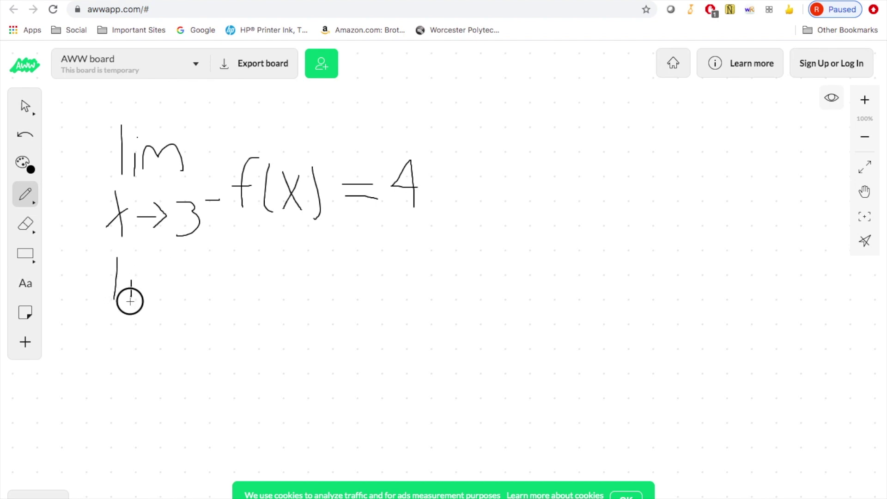
# Step: Write lim x→3⁺ f(x) = 7 beneath the first limit and begin a third lim at right
pyautogui.click(131, 267)
pyautogui.moveTo(145, 293)
pyautogui.mouseDown()
pyautogui.moveTo(159, 285)
pyautogui.moveTo(178, 293)
pyautogui.mouseUp()
pyautogui.moveTo(110, 312)
pyautogui.mouseDown()
pyautogui.moveTo(128, 349)
pyautogui.moveTo(103, 352)
pyautogui.moveTo(157, 334)
pyautogui.moveTo(155, 342)
pyautogui.moveTo(175, 347)
pyautogui.mouseUp()
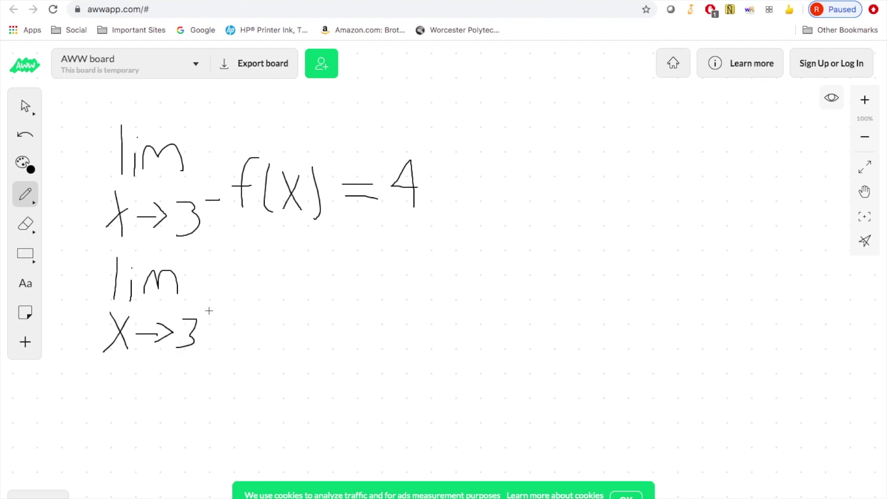
pyautogui.moveTo(210, 310)
pyautogui.mouseDown()
pyautogui.moveTo(207, 327)
pyautogui.moveTo(213, 319)
pyautogui.mouseUp()
pyautogui.moveTo(255, 273)
pyautogui.mouseDown()
pyautogui.moveTo(239, 315)
pyautogui.moveTo(260, 296)
pyautogui.moveTo(268, 321)
pyautogui.moveTo(294, 318)
pyautogui.moveTo(280, 319)
pyautogui.mouseUp()
pyautogui.moveTo(306, 283)
pyautogui.mouseDown()
pyautogui.moveTo(300, 320)
pyautogui.moveTo(346, 295)
pyautogui.moveTo(358, 307)
pyautogui.mouseUp()
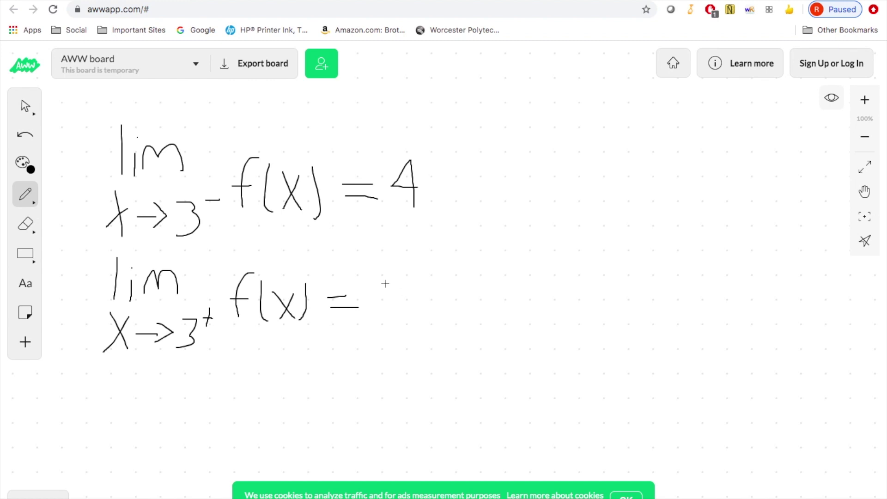
pyautogui.moveTo(376, 277)
pyautogui.mouseDown()
pyautogui.moveTo(406, 279)
pyautogui.moveTo(394, 319)
pyautogui.mouseUp()
pyautogui.moveTo(505, 178)
pyautogui.mouseDown()
pyautogui.moveTo(505, 213)
pyautogui.moveTo(551, 215)
pyautogui.mouseUp()
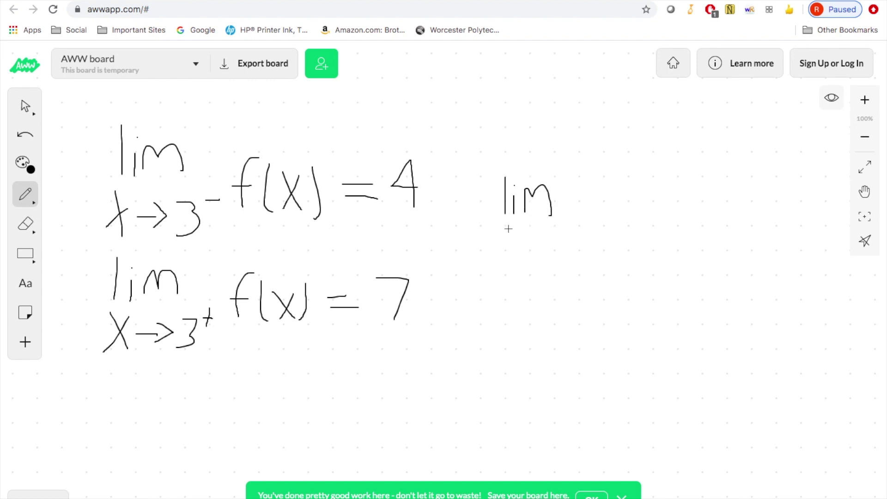
# Step: Add 'x→3 f(x) = ?' under the right-hand lim
pyautogui.moveTo(499, 230)
pyautogui.mouseDown()
pyautogui.moveTo(520, 269)
pyautogui.moveTo(504, 261)
pyautogui.moveTo(545, 246)
pyautogui.moveTo(553, 270)
pyautogui.mouseUp()
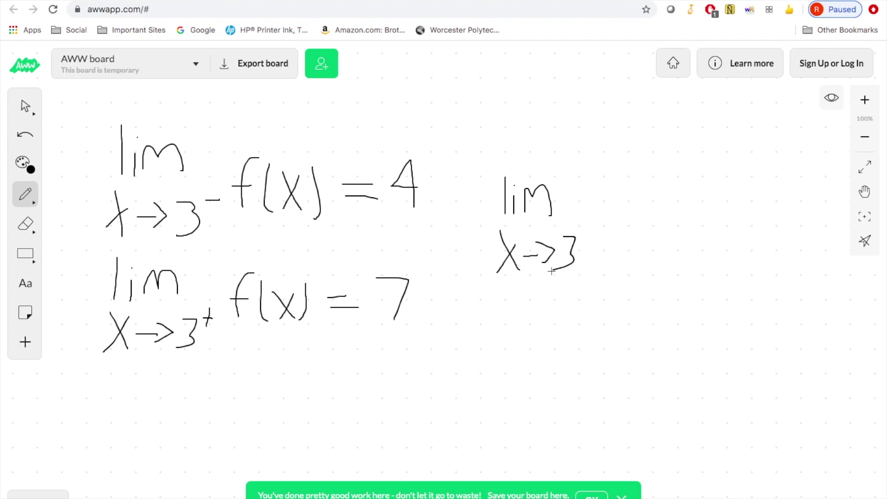
pyautogui.moveTo(605, 203)
pyautogui.mouseDown()
pyautogui.moveTo(598, 251)
pyautogui.moveTo(605, 234)
pyautogui.moveTo(625, 259)
pyautogui.mouseUp()
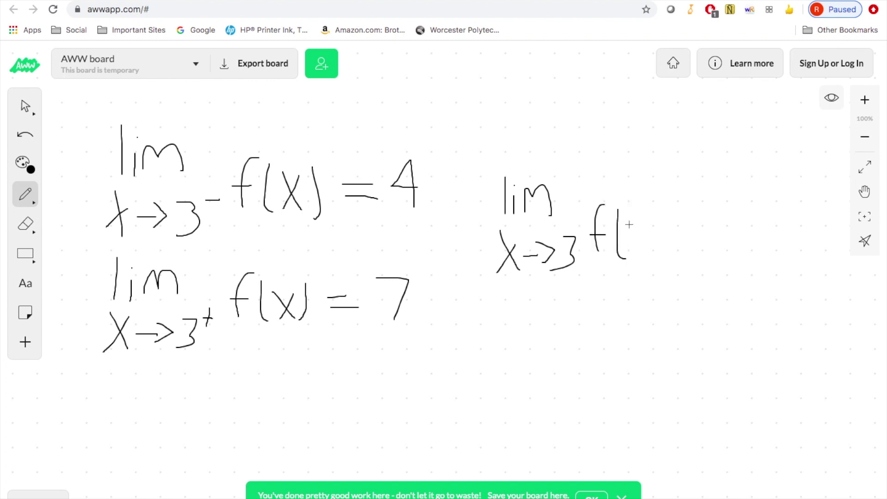
pyautogui.moveTo(628, 221)
pyautogui.mouseDown()
pyautogui.moveTo(645, 260)
pyautogui.moveTo(632, 257)
pyautogui.mouseUp()
pyautogui.moveTo(655, 213)
pyautogui.mouseDown()
pyautogui.moveTo(651, 258)
pyautogui.moveTo(693, 230)
pyautogui.moveTo(698, 245)
pyautogui.moveTo(725, 230)
pyautogui.moveTo(719, 246)
pyautogui.mouseUp()
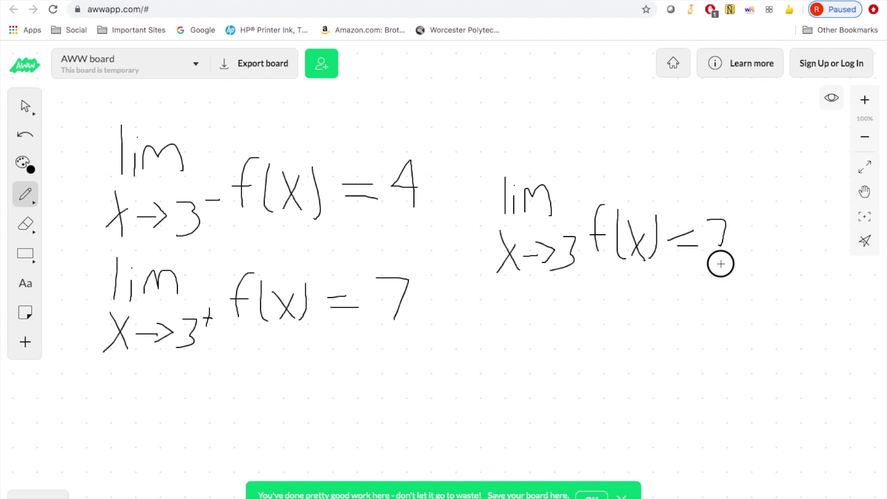
pyautogui.click(721, 262)
# Step: Write DNE beneath the two-sided limit as the answer to the '?'
pyautogui.click(402, 191)
pyautogui.click(383, 311)
pyautogui.moveTo(524, 305); pyautogui.dragTo(524, 346)
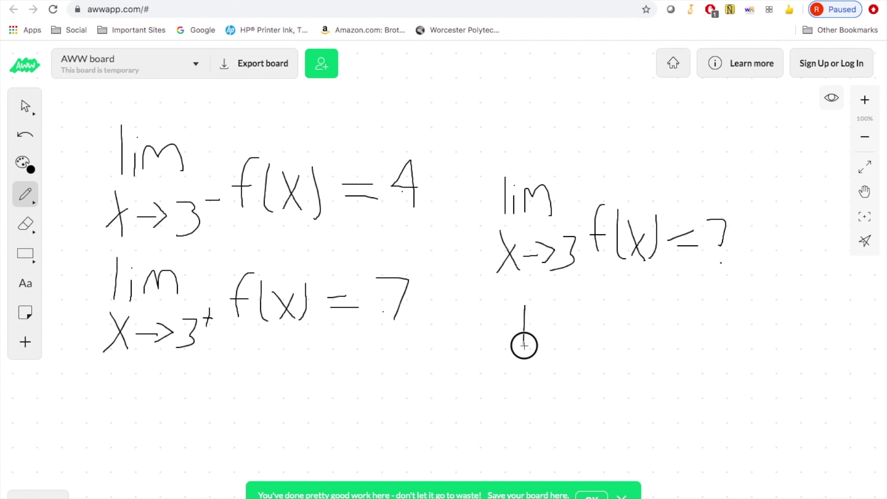
pyautogui.moveTo(525, 306)
pyautogui.mouseDown()
pyautogui.moveTo(523, 344)
pyautogui.moveTo(547, 308)
pyautogui.moveTo(566, 346)
pyautogui.moveTo(568, 303)
pyautogui.moveTo(583, 348)
pyautogui.mouseUp()
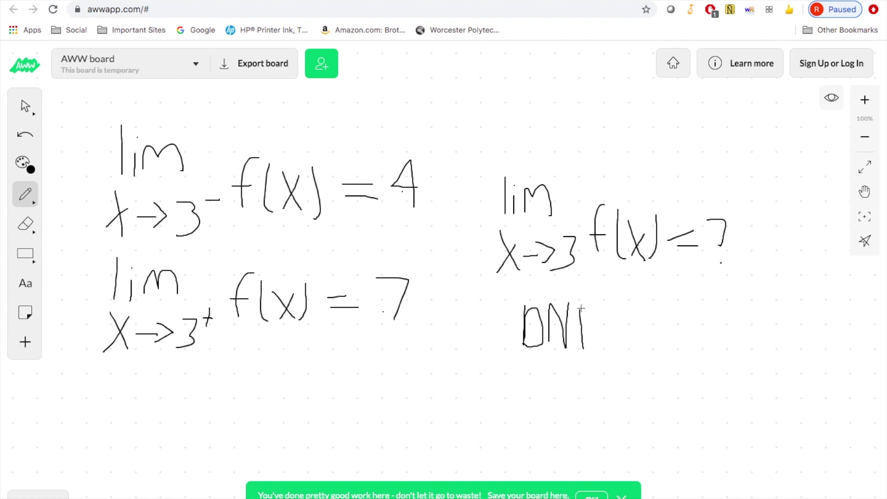
pyautogui.moveTo(580, 308)
pyautogui.mouseDown()
pyautogui.moveTo(603, 308)
pyautogui.moveTo(606, 327)
pyautogui.moveTo(590, 348)
pyautogui.moveTo(612, 347)
pyautogui.moveTo(665, 279)
pyautogui.moveTo(676, 288)
pyautogui.mouseUp()
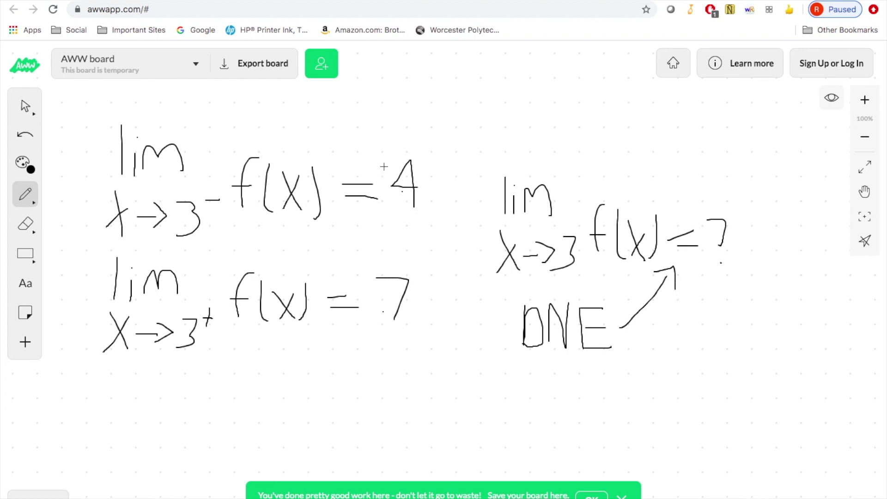
# Step: Cross out the left-hand limit's 4 and write 7 beside it
pyautogui.moveTo(399, 163); pyautogui.dragTo(433, 221)
pyautogui.moveTo(429, 173); pyautogui.dragTo(388, 225)
pyautogui.moveTo(447, 177)
pyautogui.mouseDown()
pyautogui.moveTo(499, 180)
pyautogui.moveTo(457, 235)
pyautogui.mouseUp()
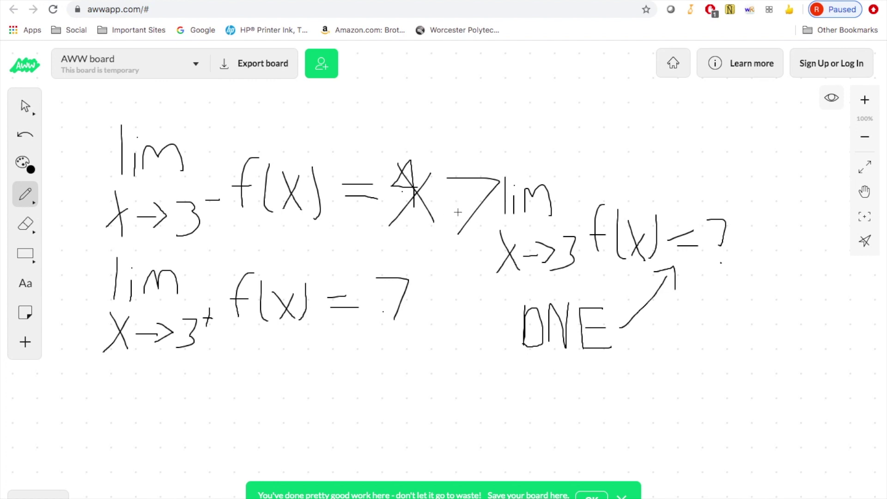
# Step: Box the answer 7 at the upper right and underline DNE
pyautogui.moveTo(649, 138)
pyautogui.mouseDown()
pyautogui.moveTo(674, 138)
pyautogui.moveTo(665, 173)
pyautogui.moveTo(697, 180)
pyautogui.mouseUp()
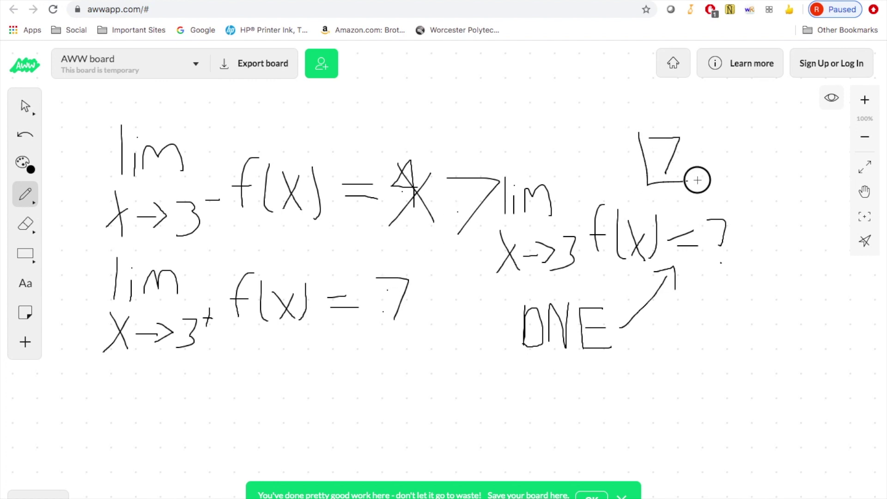
pyautogui.moveTo(697, 180); pyautogui.dragTo(637, 133)
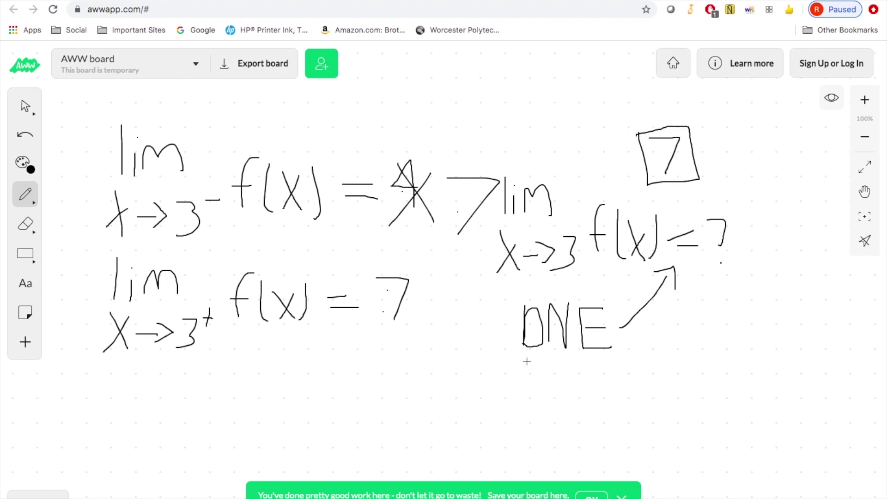
pyautogui.moveTo(528, 352); pyautogui.dragTo(616, 344)
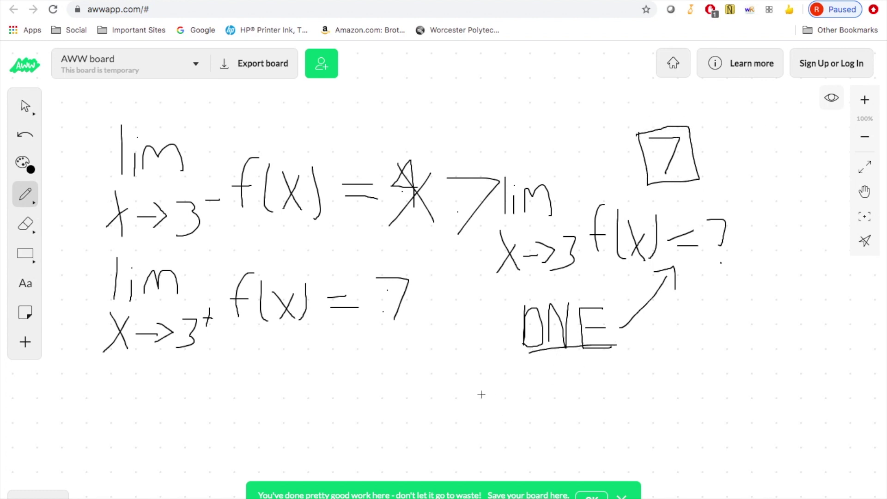